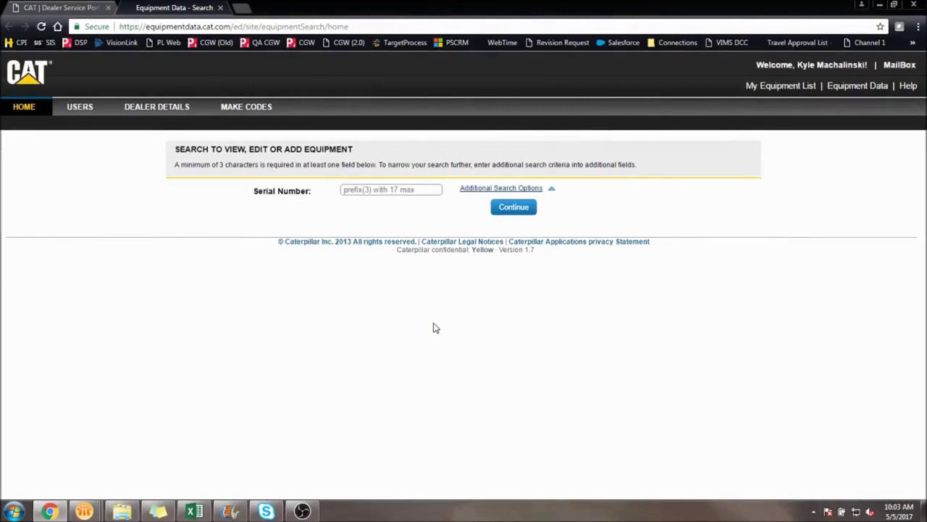
- Search Cat Equipment Data for serial number KEM12345
left_click(387, 189)
type("KEM")
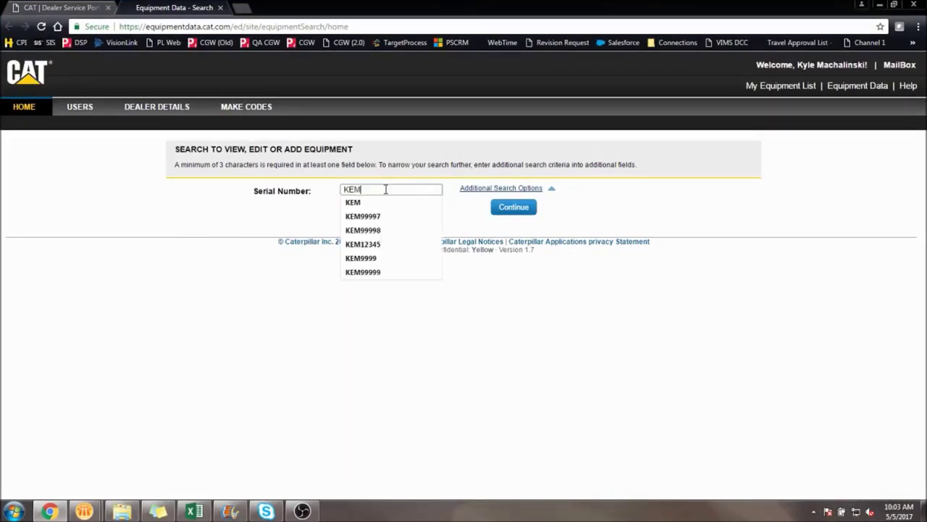
type("12345")
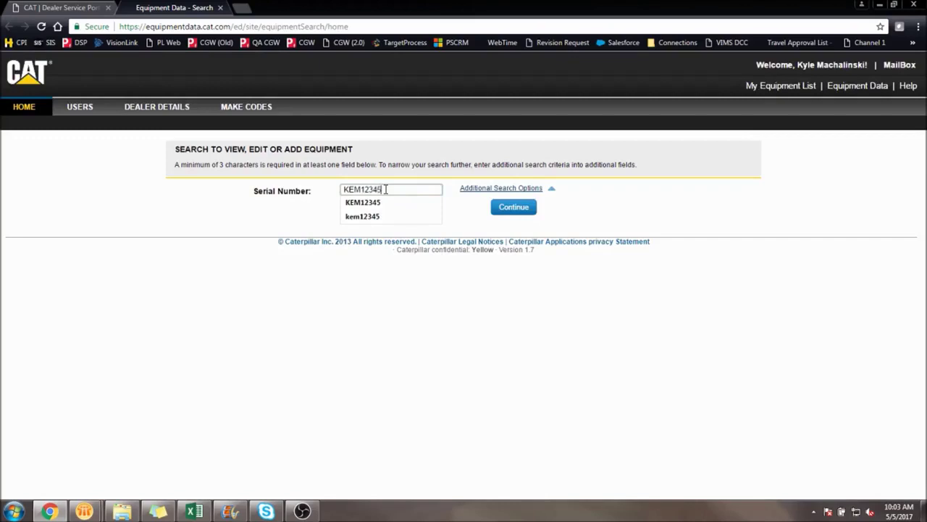
left_click(510, 208)
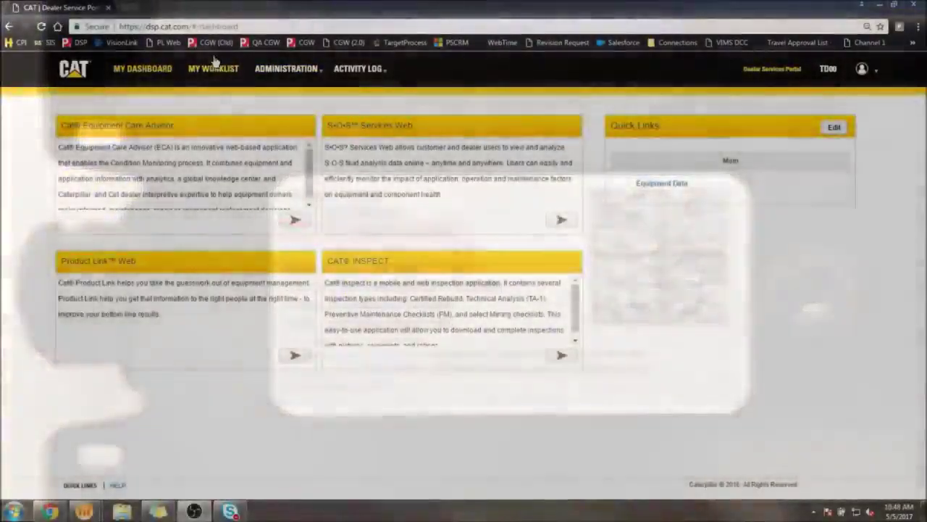
- Search the Dealer Services Portal worklist for device serial 16110200G0C60018
left_click(212, 71)
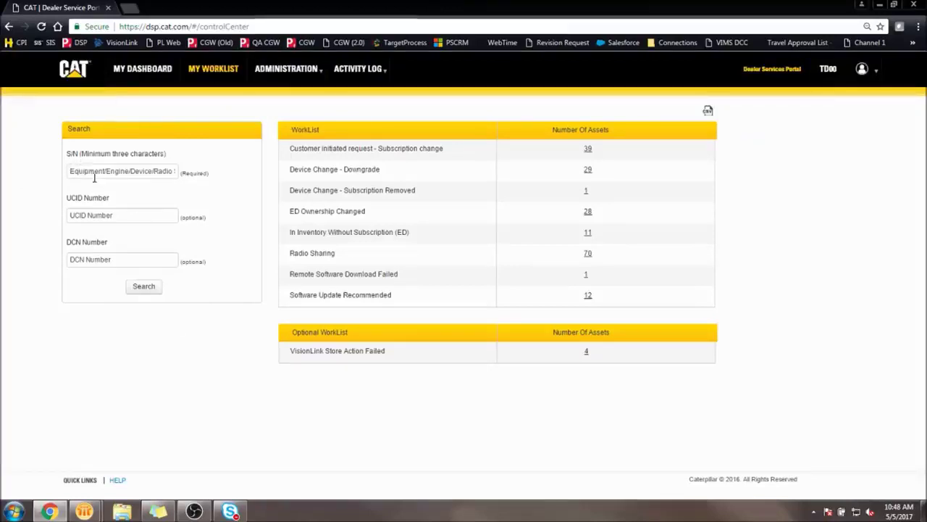
left_click(95, 177)
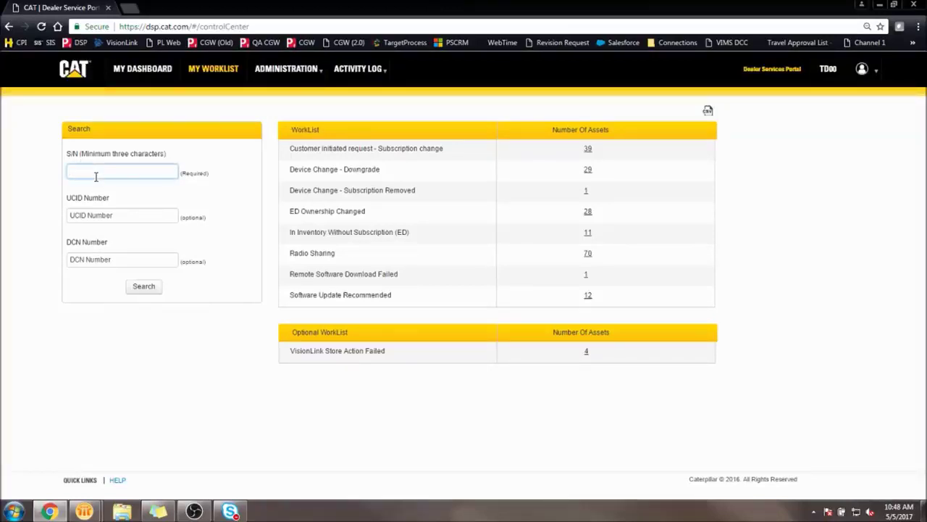
type("16110200")
type("6")
type("6")
type("C6001")
key("Return")
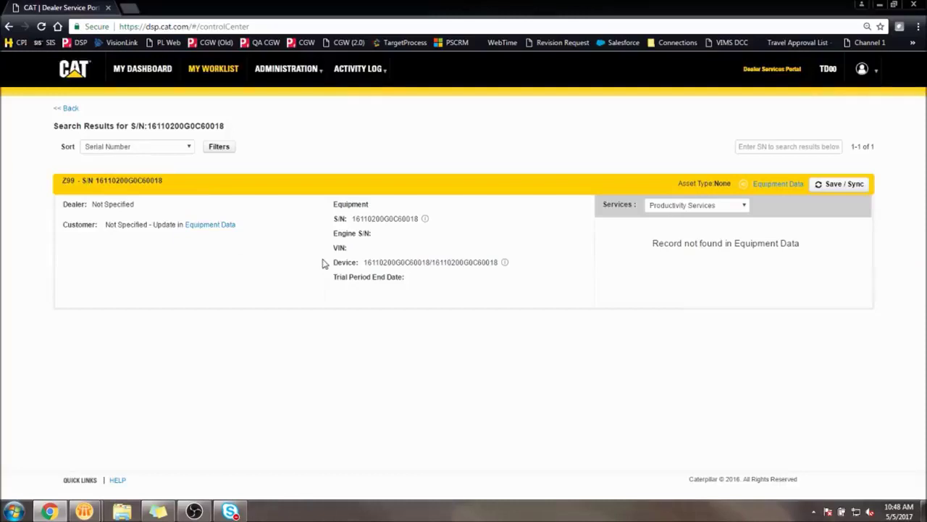
- Check the device info to confirm it is a PL542, then set its service to VisionLink
left_click(505, 264)
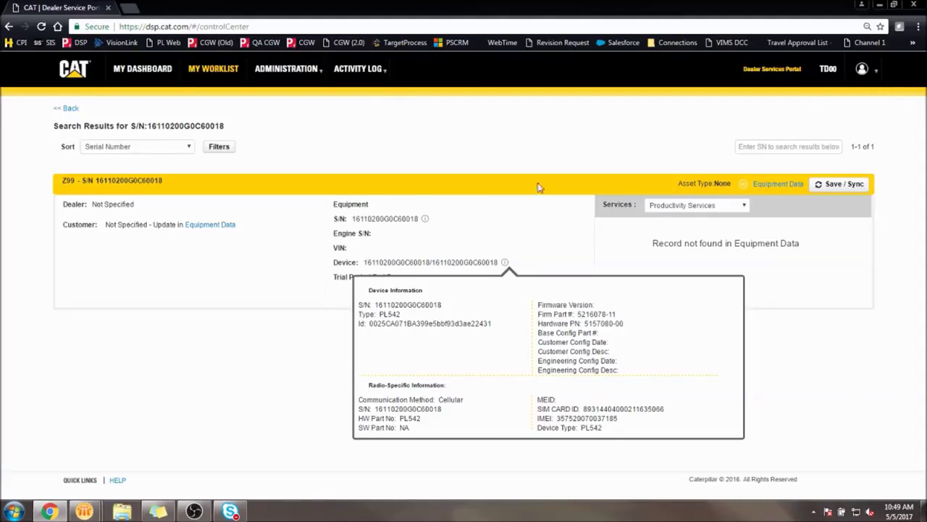
left_click(576, 168)
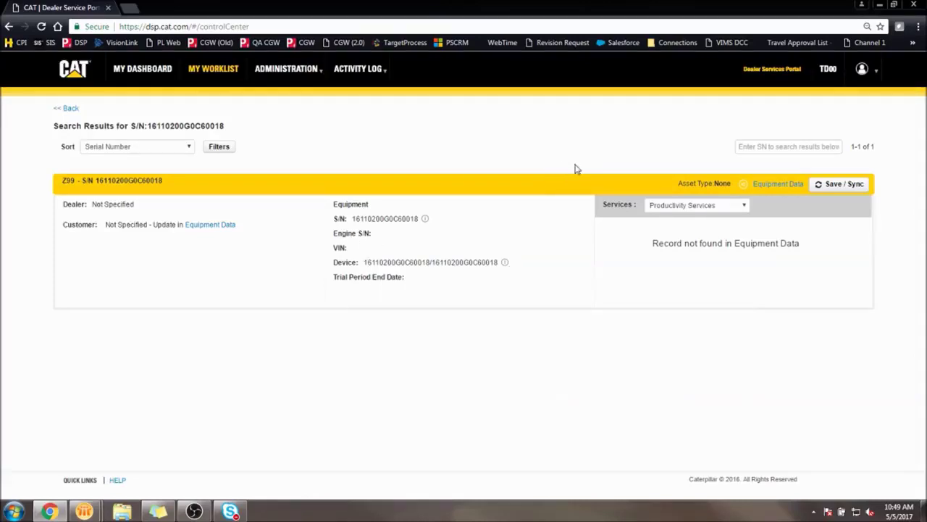
left_click(687, 206)
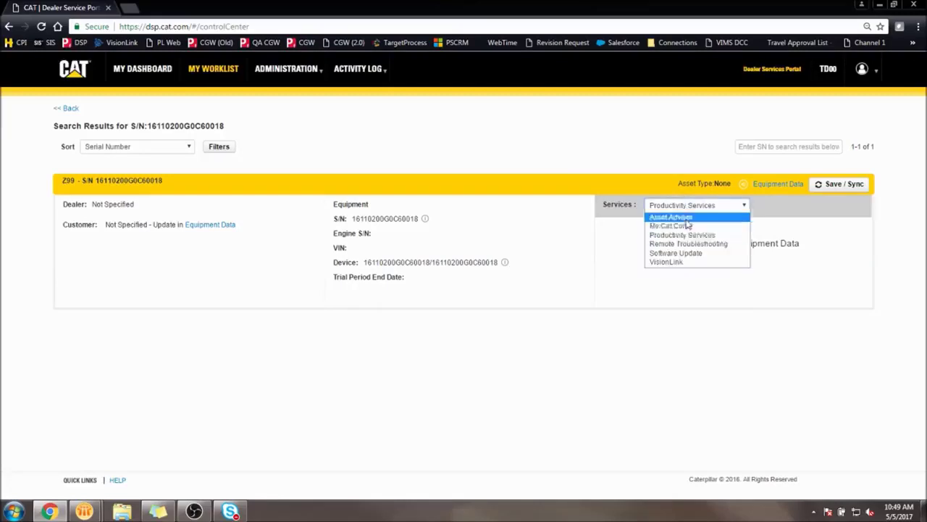
left_click(673, 262)
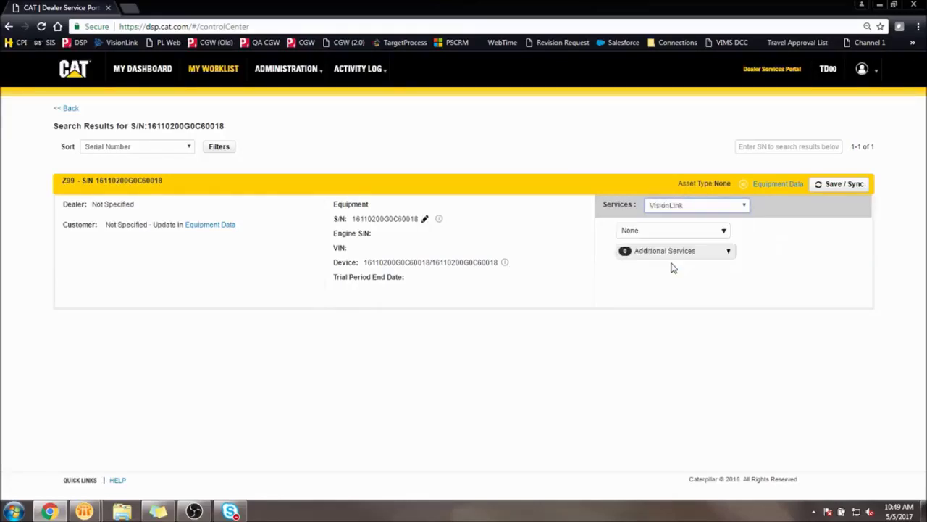
- Re-serial the device to make DEE - DEERE & CO. with new serial number KEM12345 and save
left_click(424, 218)
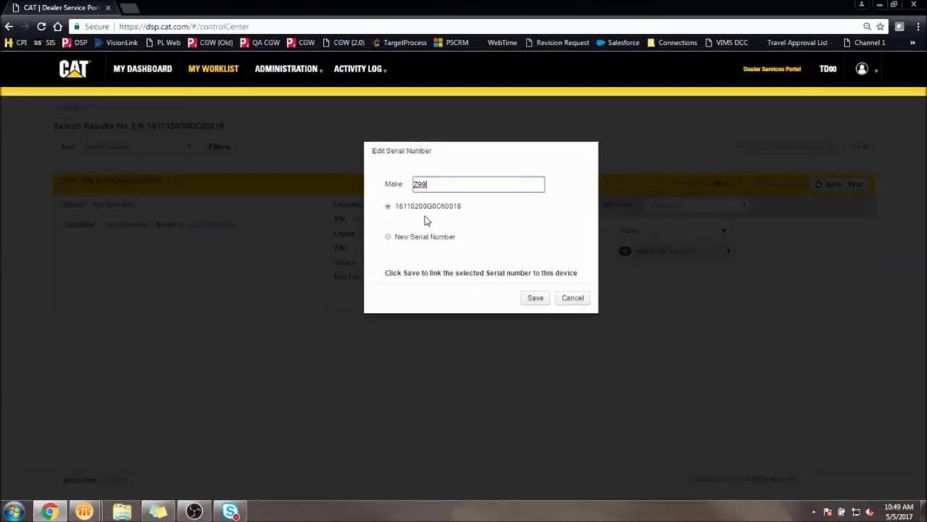
left_click(389, 237)
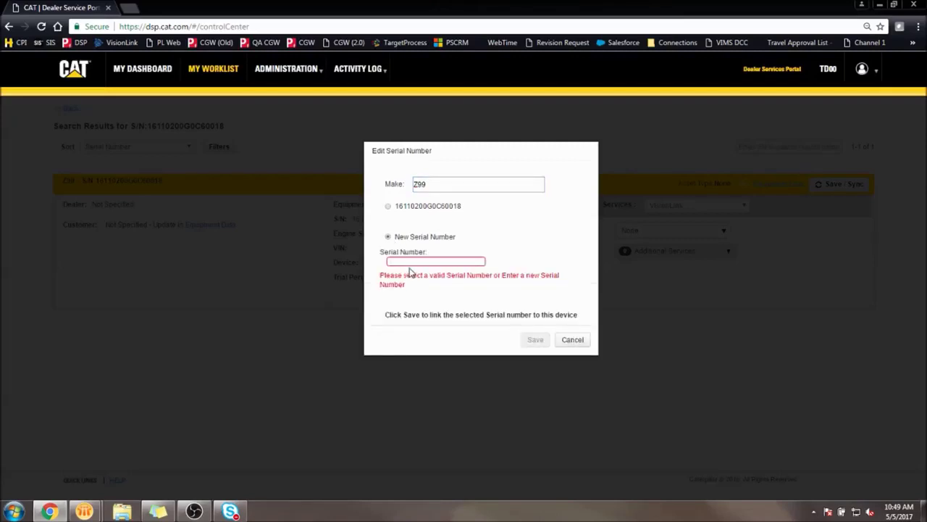
left_click_drag(439, 184, 366, 168)
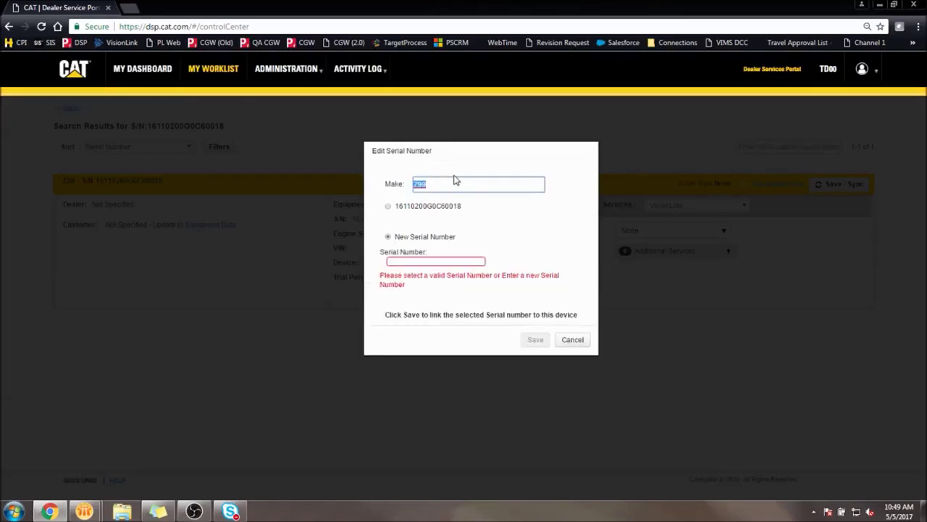
type("DEE")
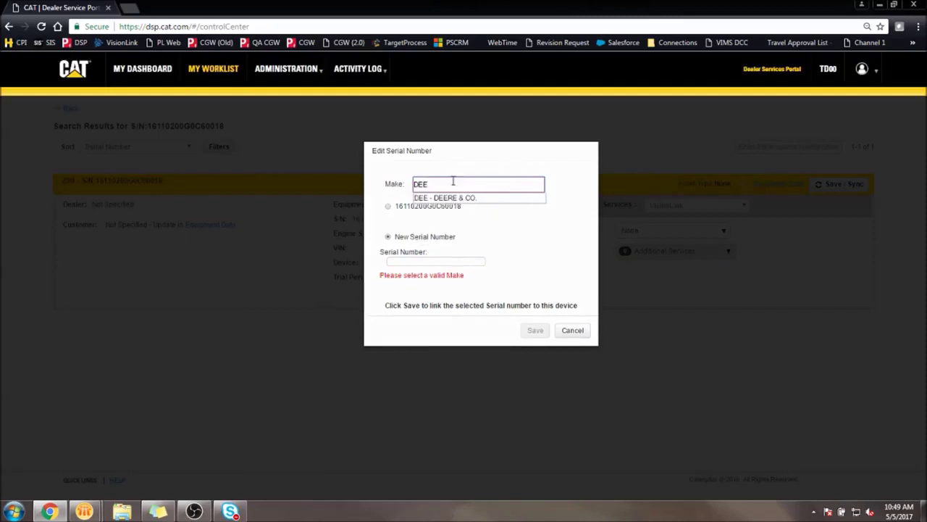
left_click(449, 199)
left_click(447, 261)
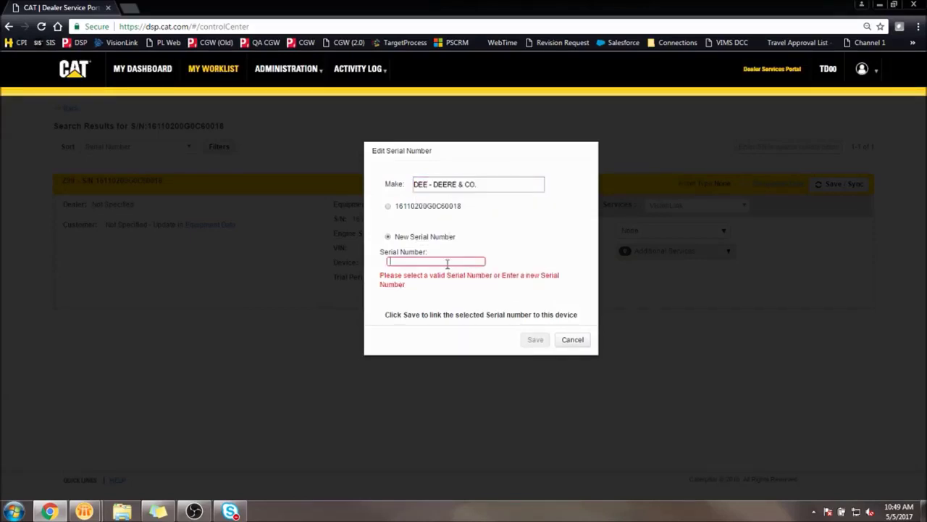
type("KEM")
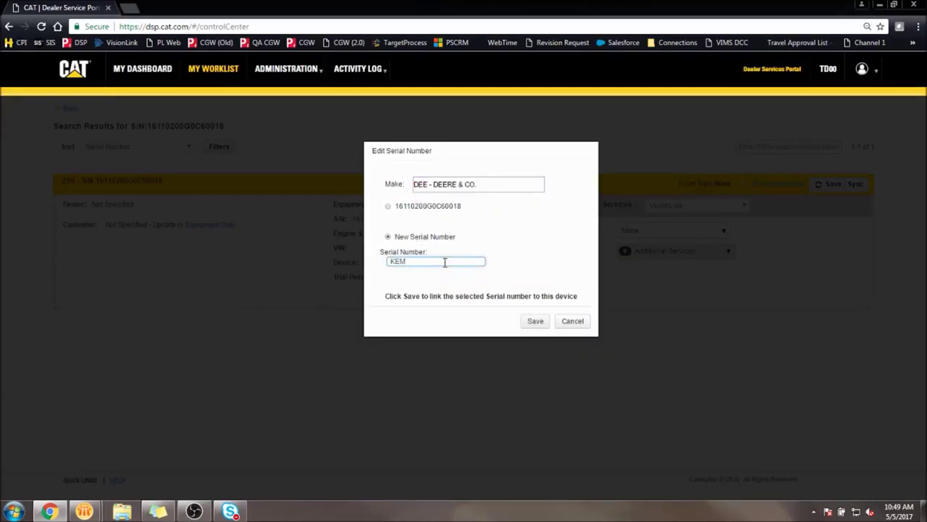
type("12345")
left_click(542, 321)
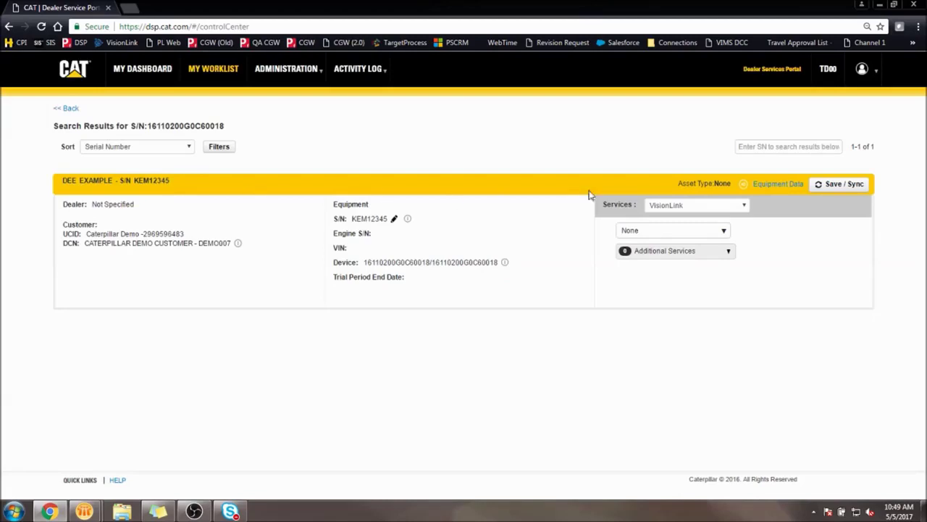
- Give KEM12345 the Cat Essentials - Hourly subscription and Save / Sync it
left_click(667, 233)
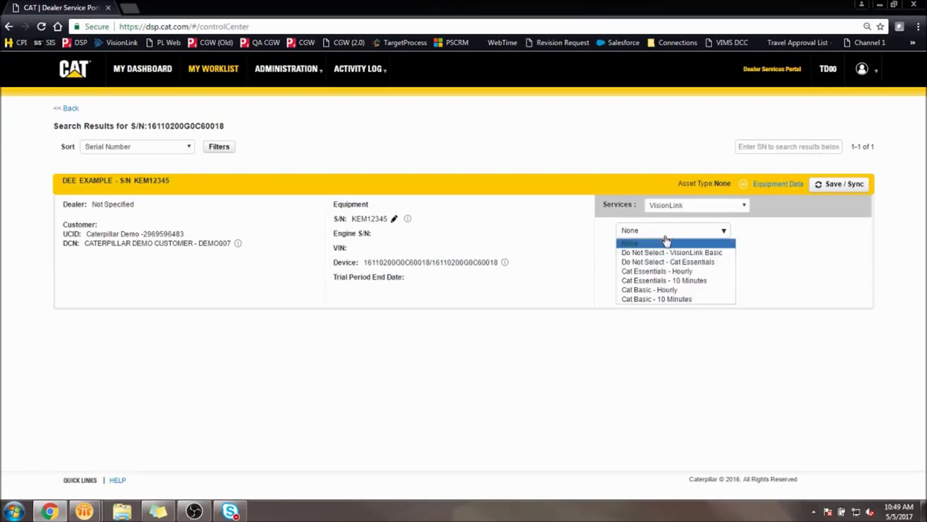
left_click(666, 271)
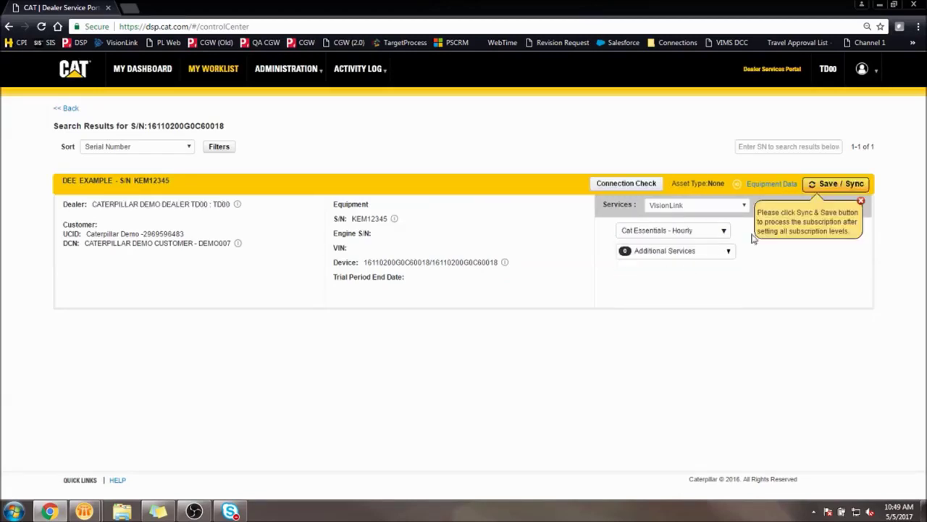
left_click(836, 184)
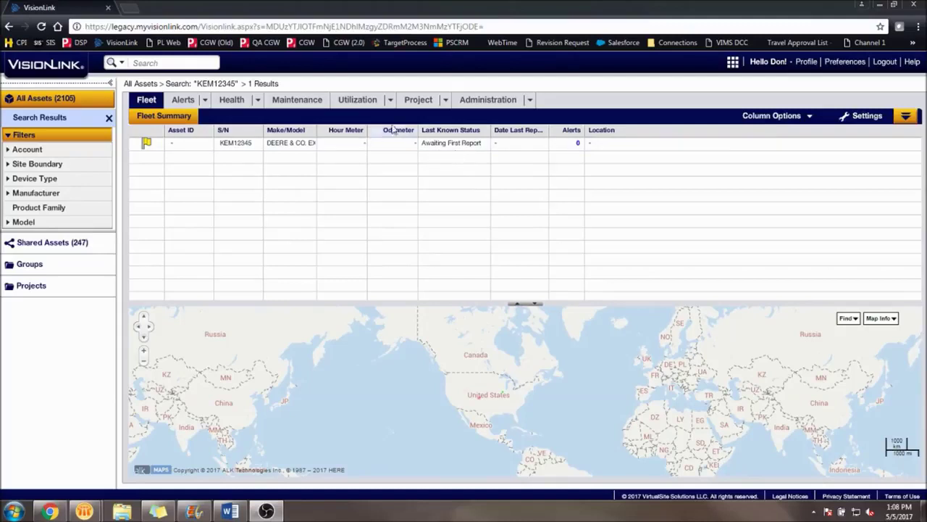
left_click(483, 102)
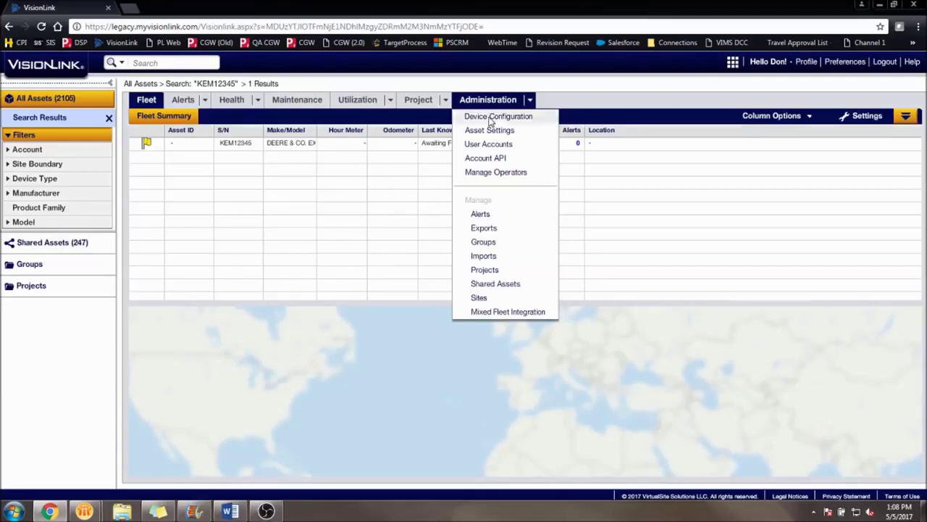
left_click(490, 118)
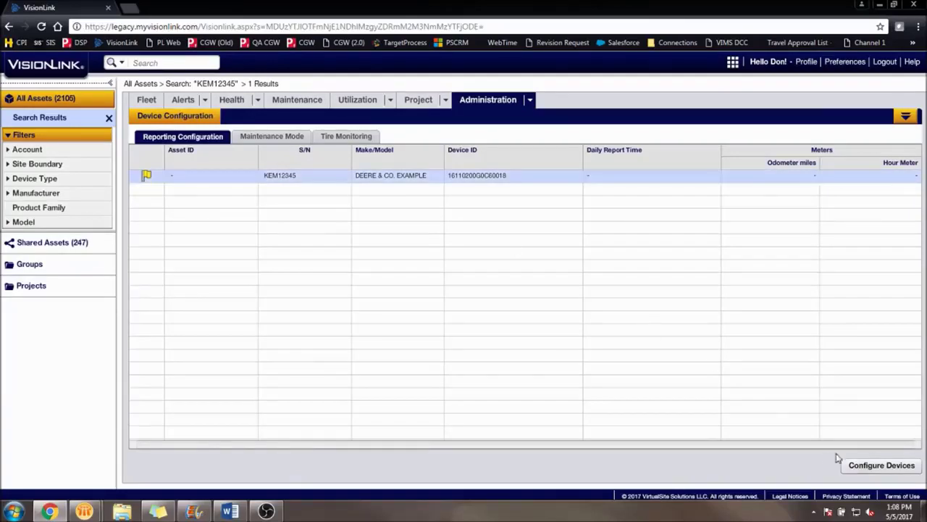
left_click(874, 468)
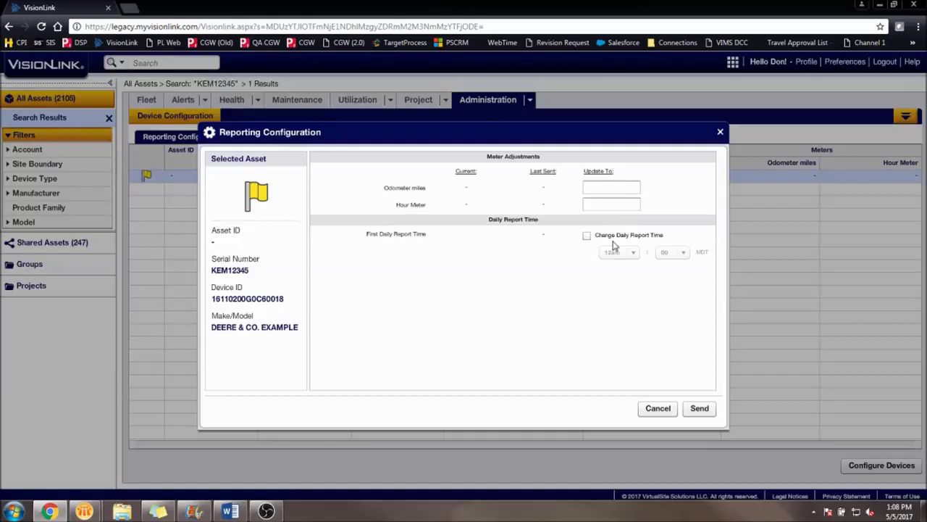
left_click(599, 205)
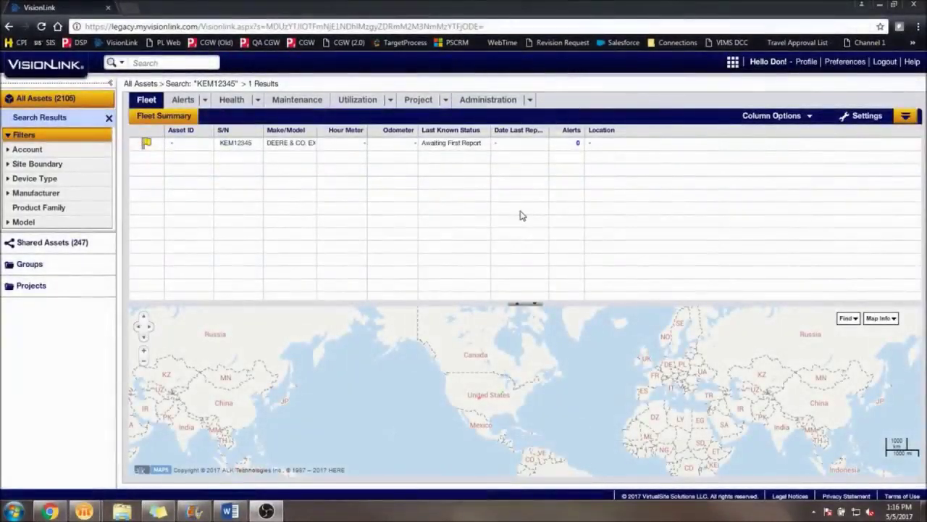
- Start a new alert from the Administration alert management page
left_click(531, 101)
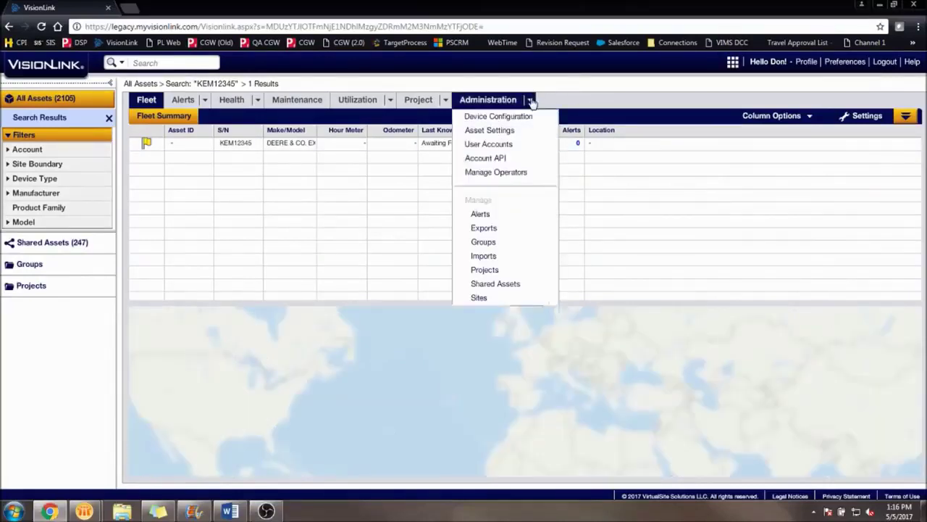
left_click(481, 216)
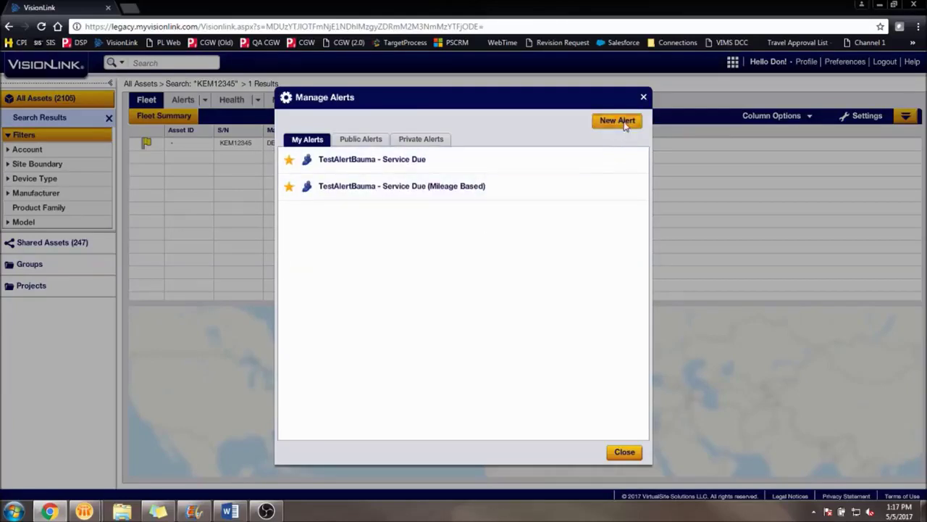
left_click(618, 121)
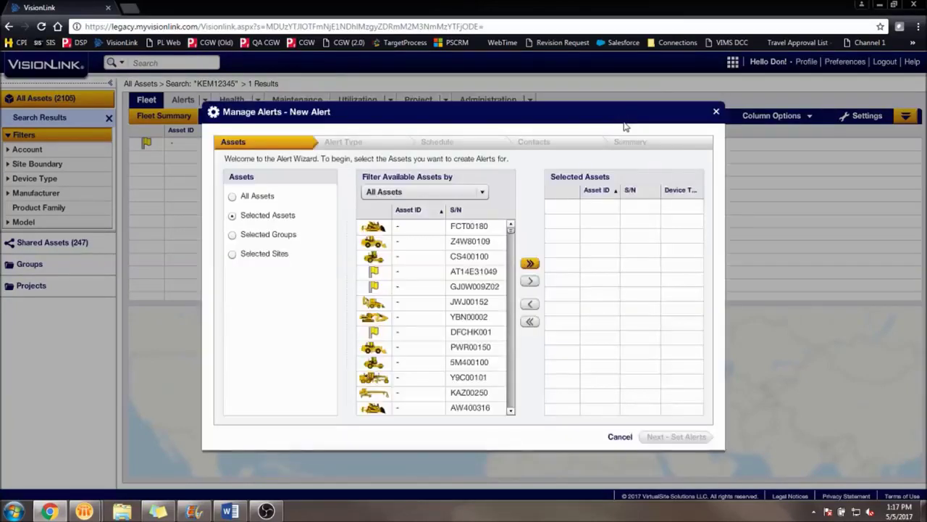
- Filter assets by Asset ID/Serial Number/VIN, find KEM12345, and add it to Selected Assets
left_click(450, 195)
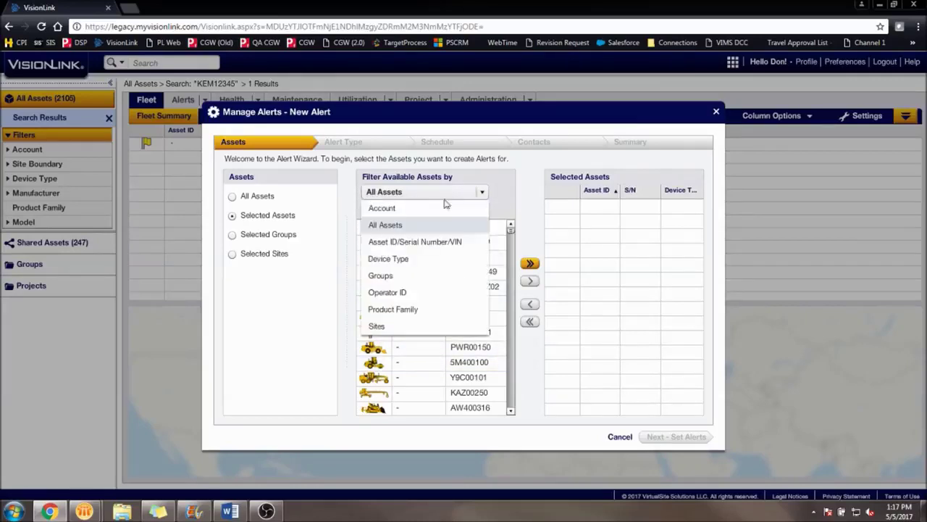
left_click(435, 243)
type("K")
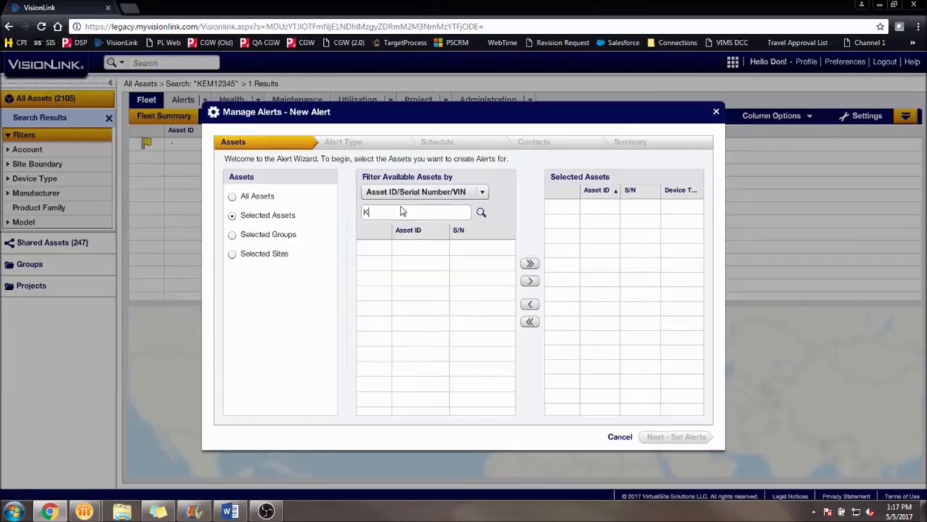
type("EM12345")
left_click(481, 213)
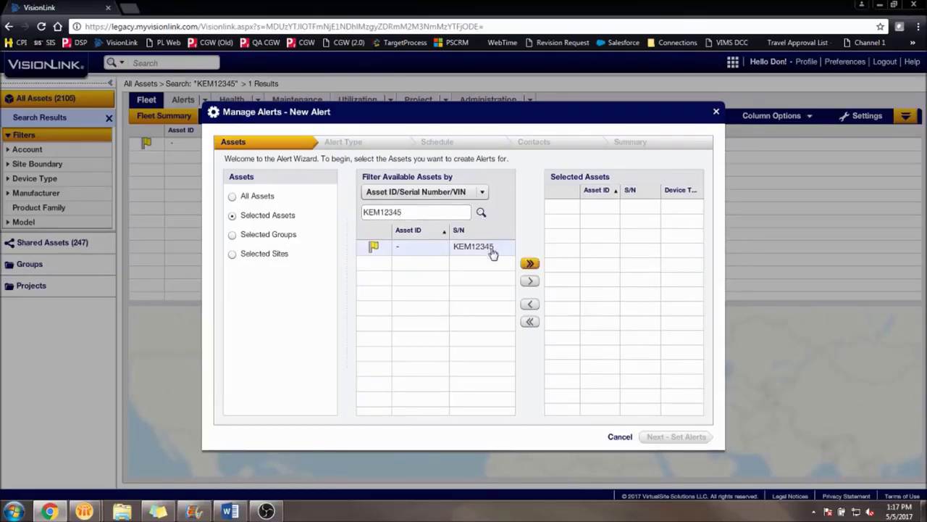
left_click(483, 247)
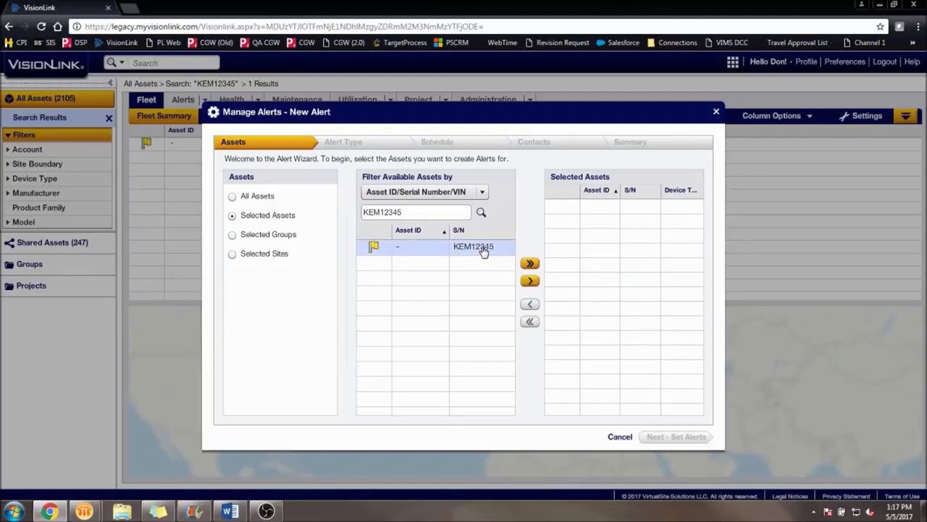
left_click(530, 285)
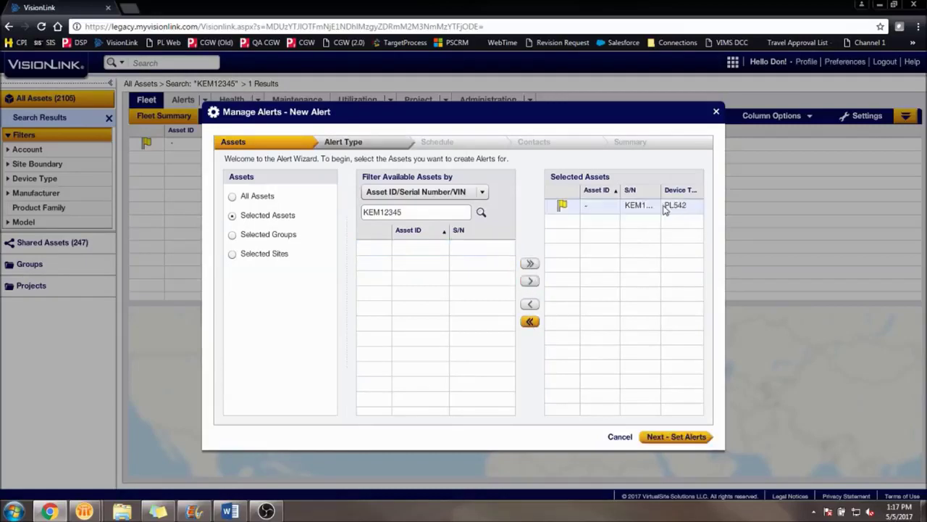
- Choose Fault Codes as the alert type and enable fault code alerts
left_click(694, 437)
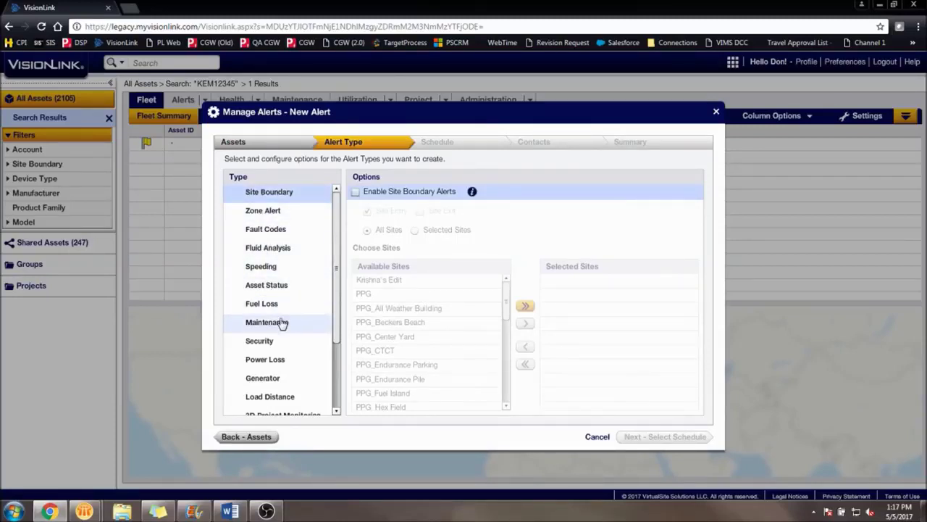
left_click(265, 232)
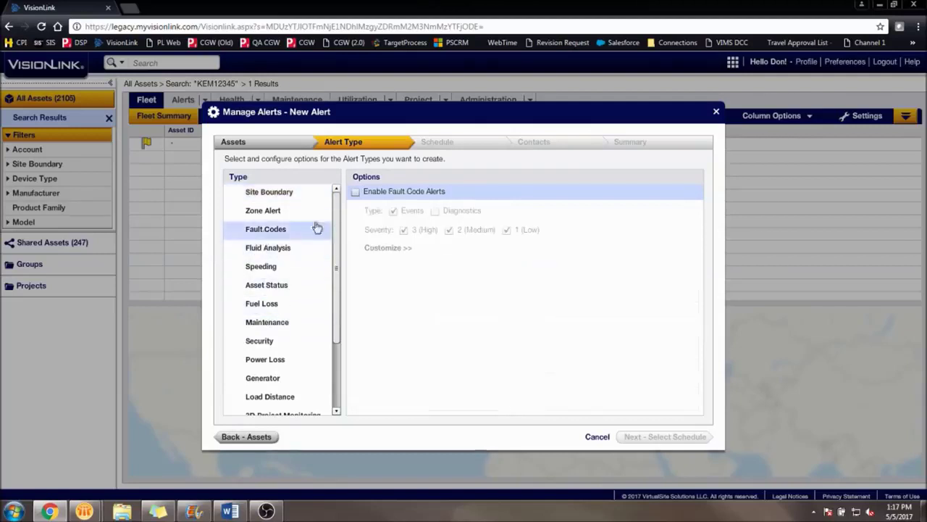
left_click(362, 194)
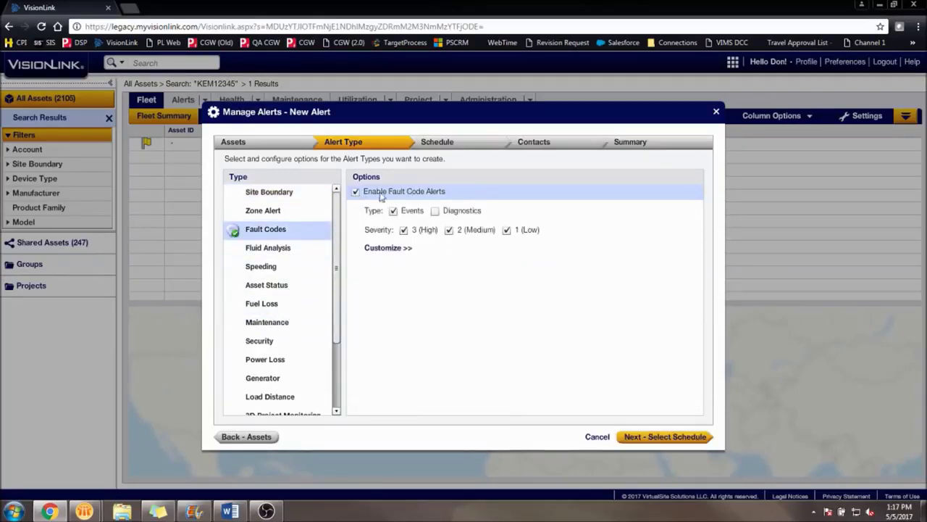
left_click(688, 436)
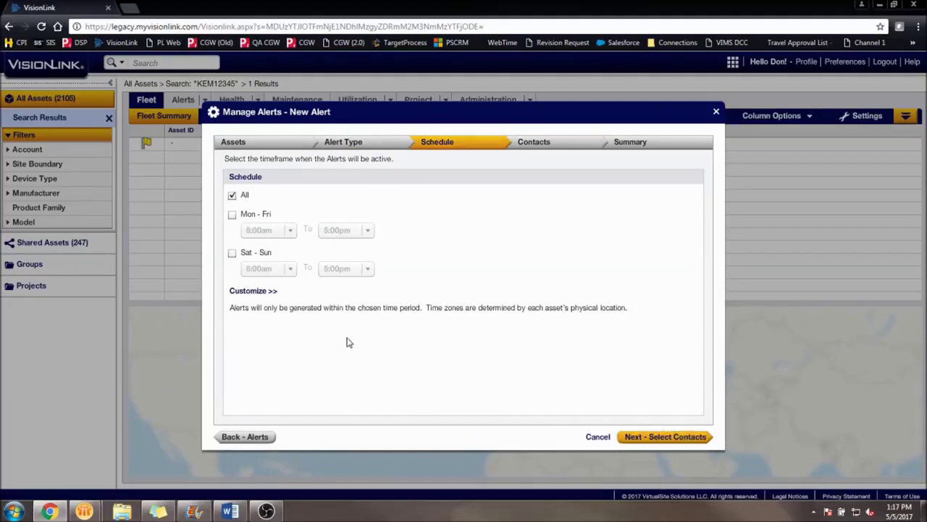
- Schedule the alert for Mon - Fri starting at 9:00am
left_click(233, 215)
left_click(285, 231)
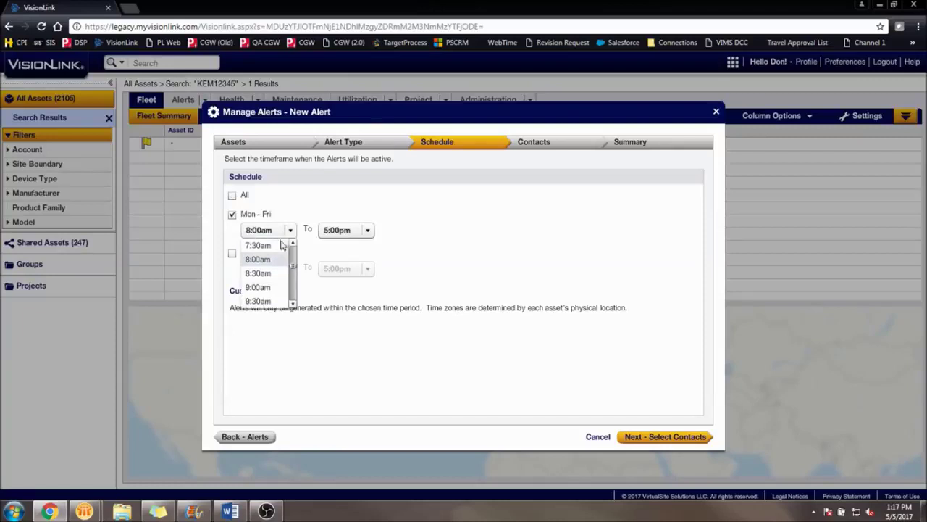
left_click(258, 288)
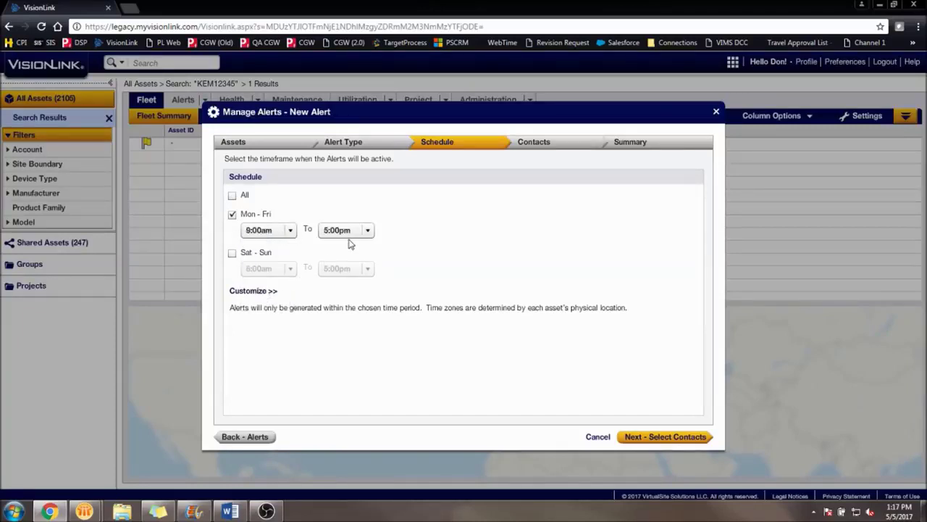
left_click(656, 439)
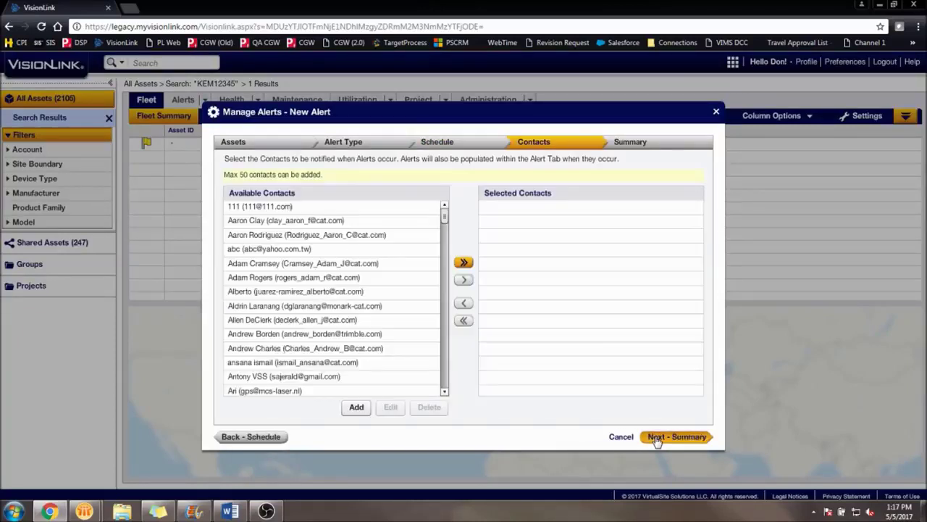
- Add the first listed contact as a recipient and title the alert 'Example Alert'
left_click(292, 208)
left_click(465, 282)
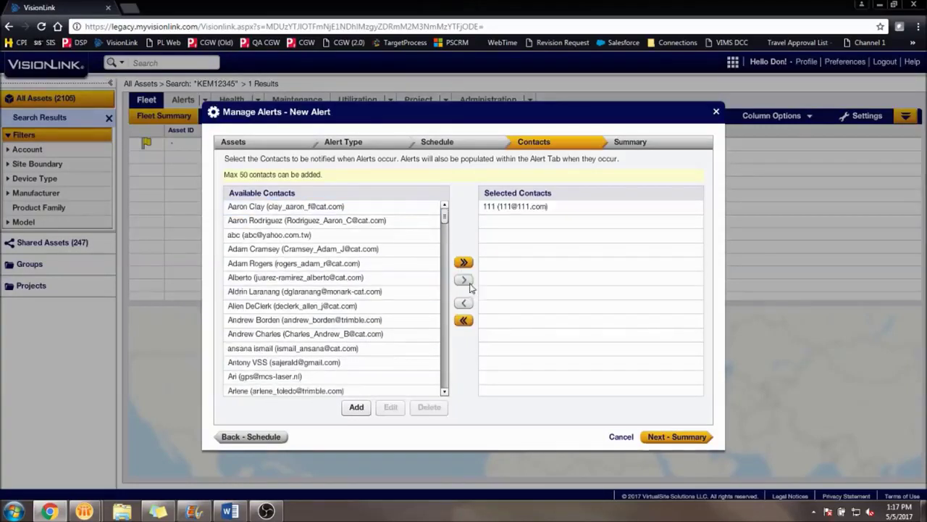
left_click(700, 441)
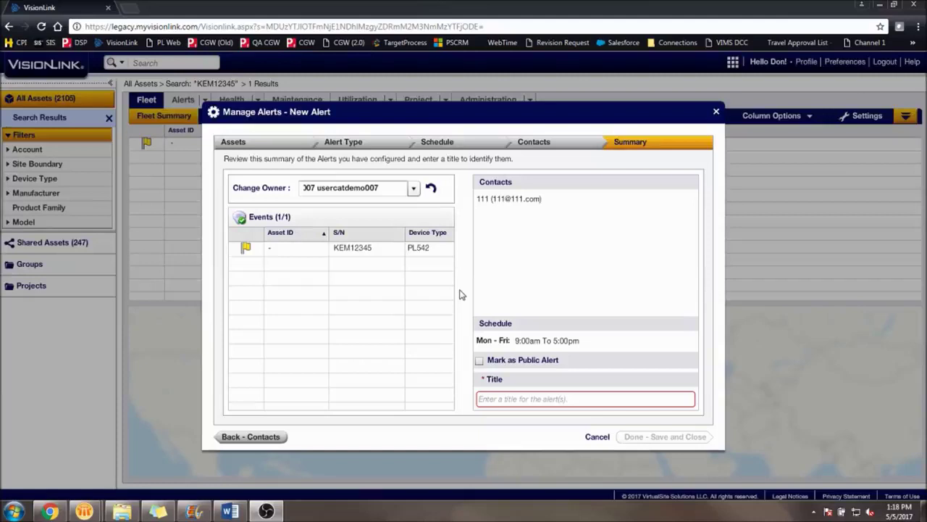
left_click(520, 397)
type("Ex")
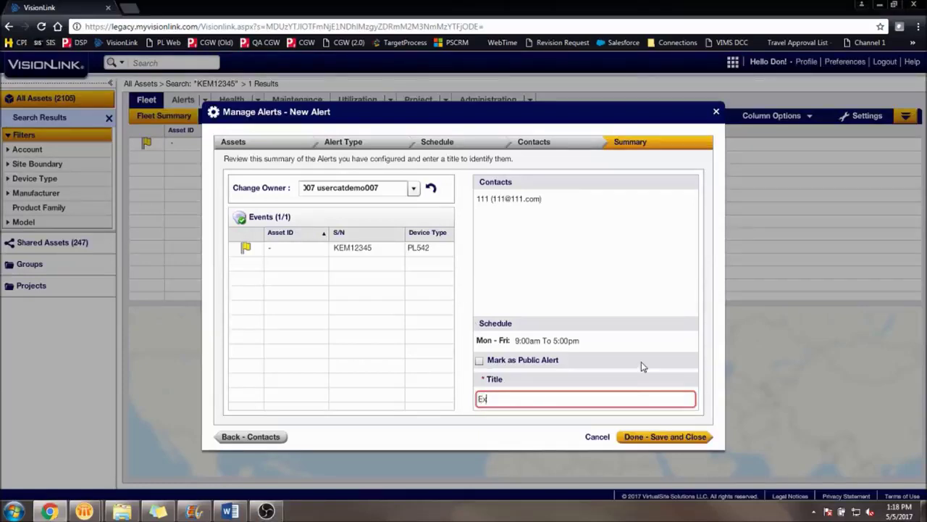
type("ample Alert")
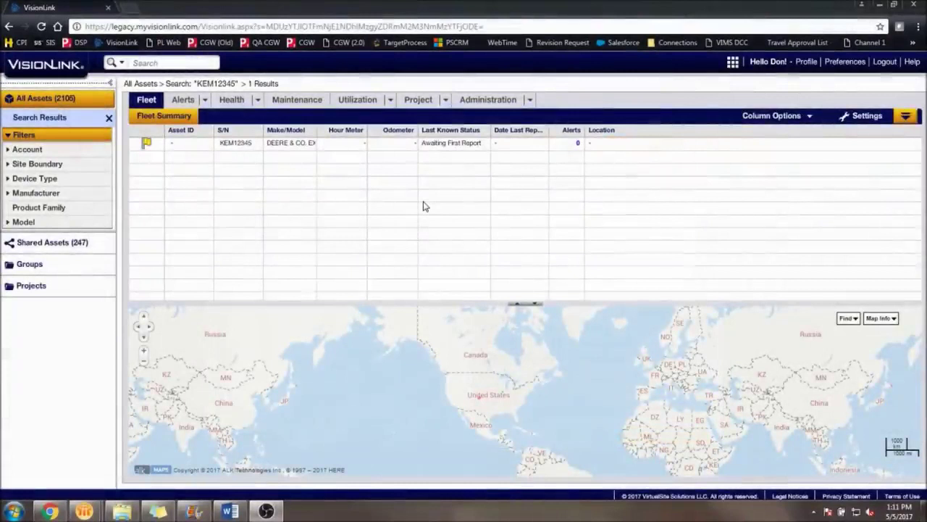
- Open Manage Groups from the Administration menu
left_click(529, 102)
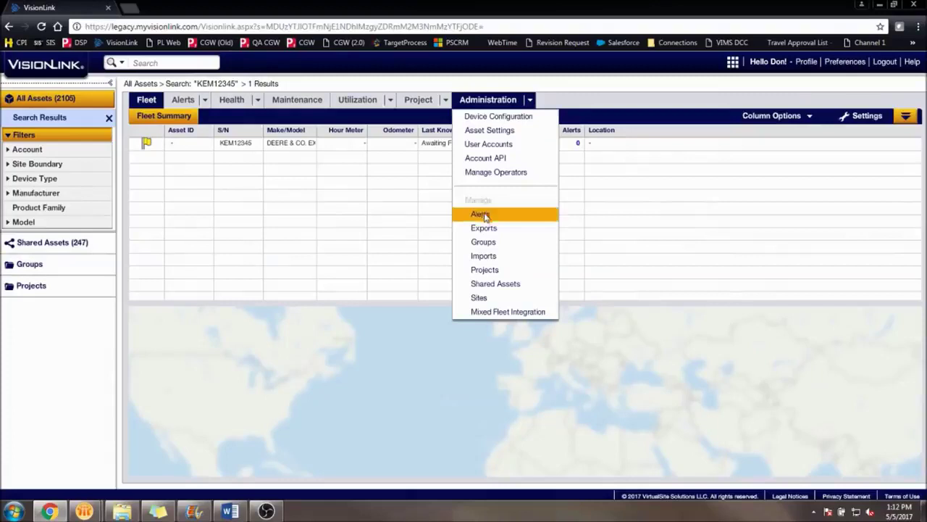
left_click(485, 245)
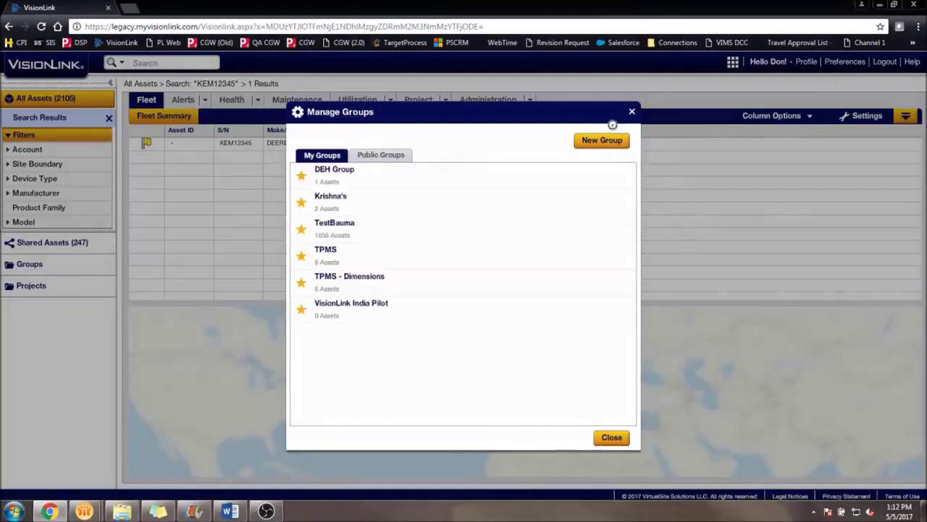
- Create a new asset group titled 'Example Group'
left_click(603, 145)
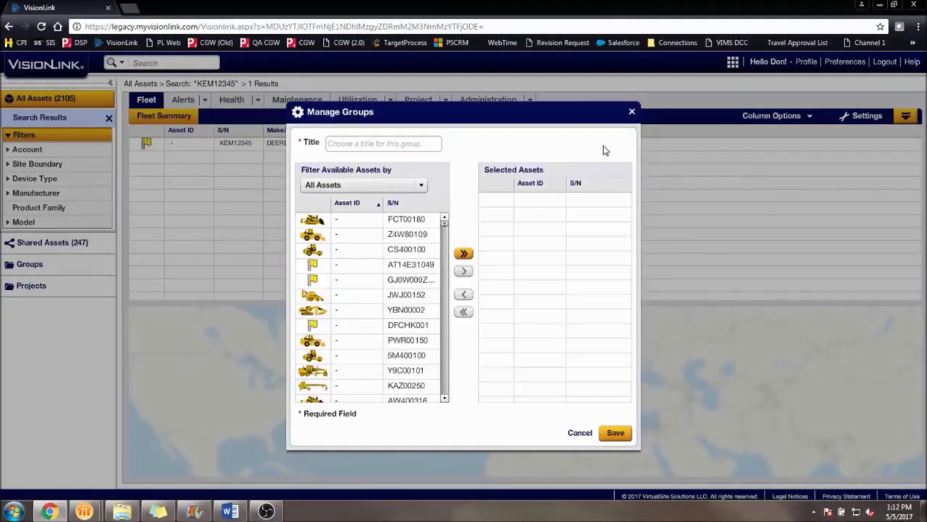
left_click(415, 144)
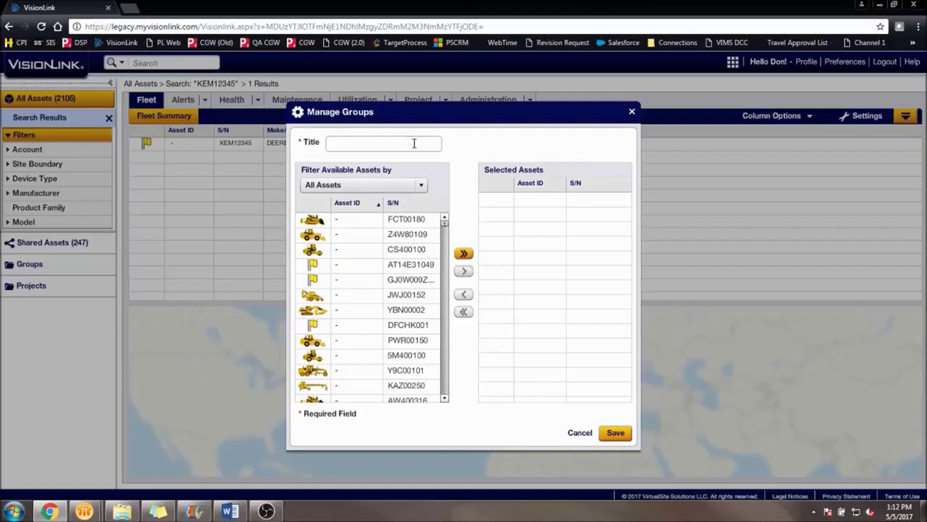
type("Example Group")
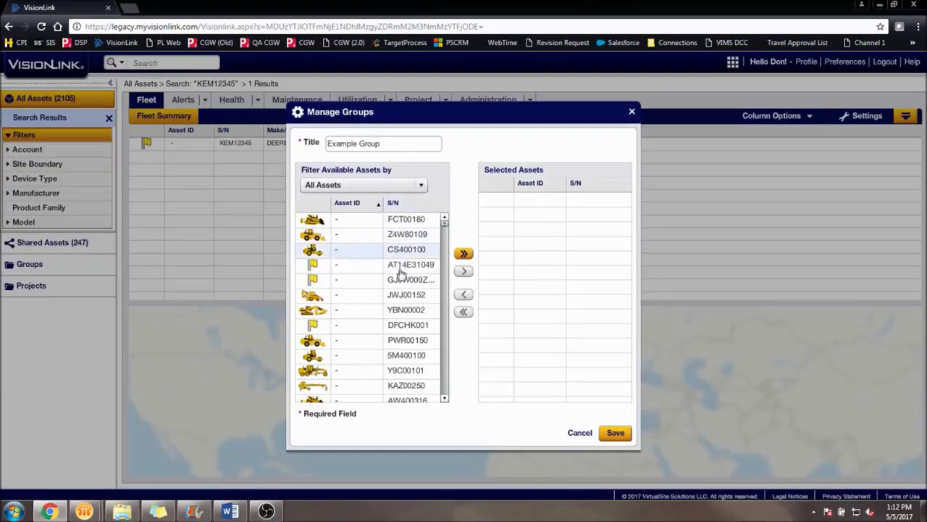
- Filter by Asset ID/Serial Number/VIN, find KEM12345, and add it to the group's Selected Assets
left_click(413, 186)
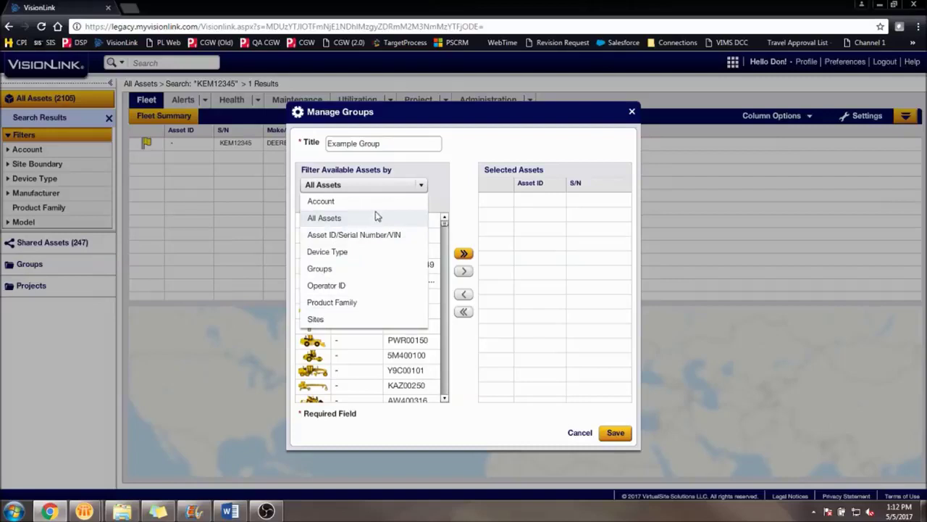
left_click(392, 236)
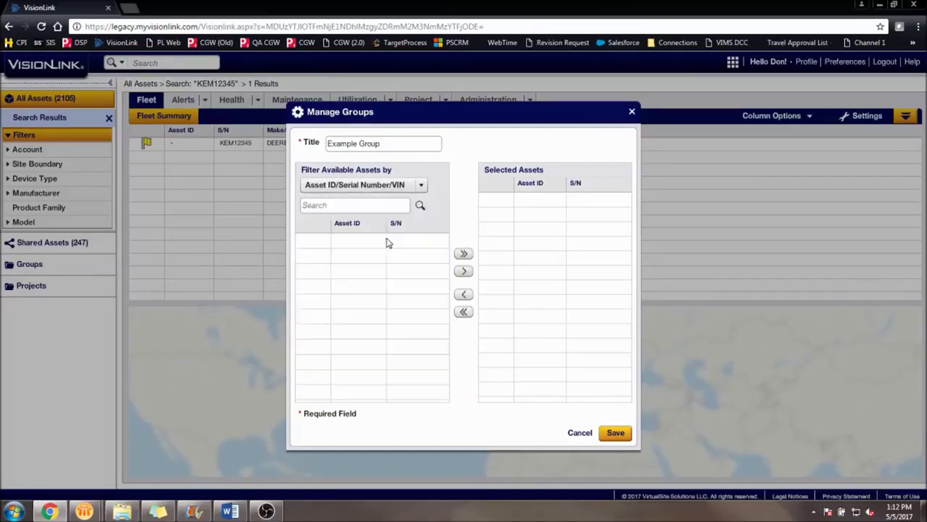
left_click(360, 208)
type("KEM12345")
key("Return")
left_click(410, 242)
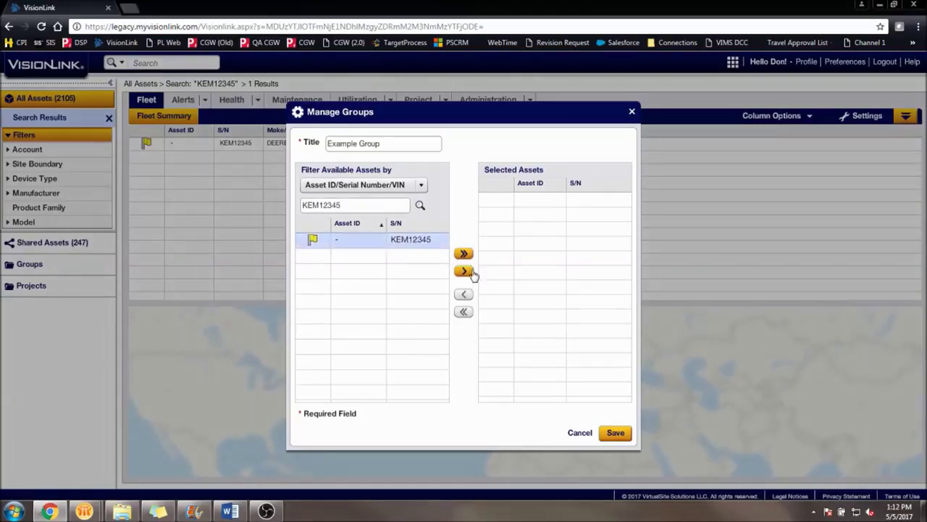
left_click(465, 272)
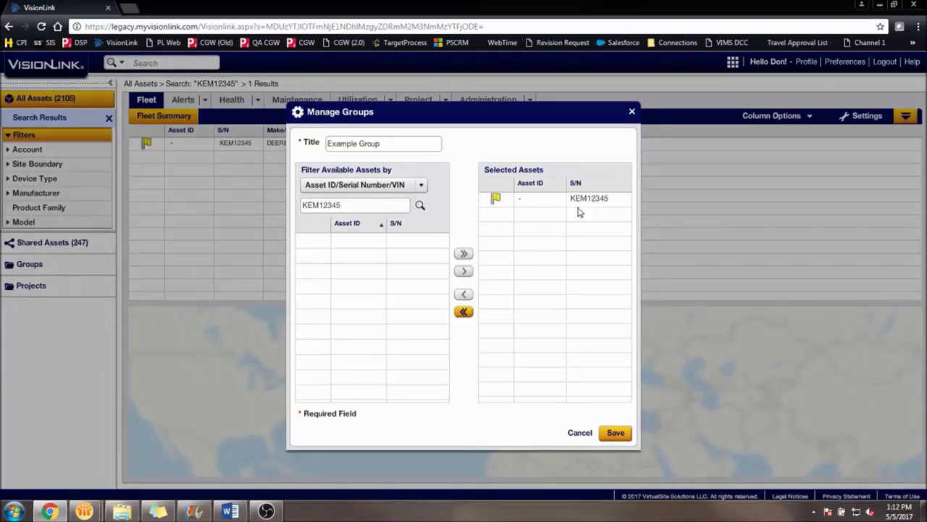